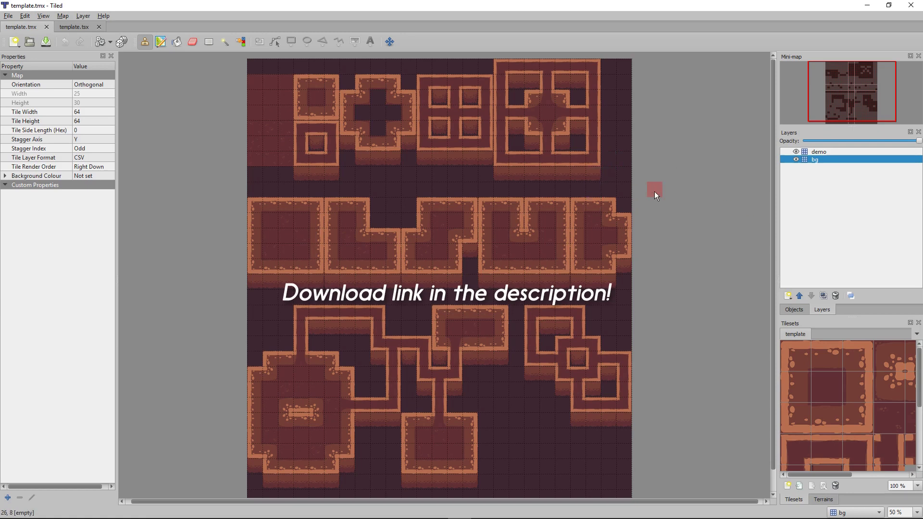
# View the template.tsx tileset in Tiled, and look back at the template.tmx demo map after viewing the Photoshop template.
pyautogui.click(68, 27)
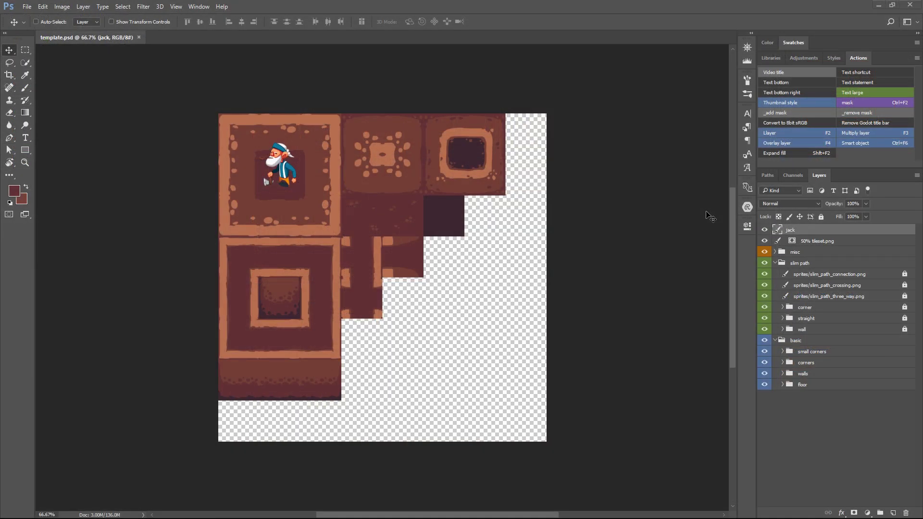
pyautogui.hotkey('alt', 'Tab')
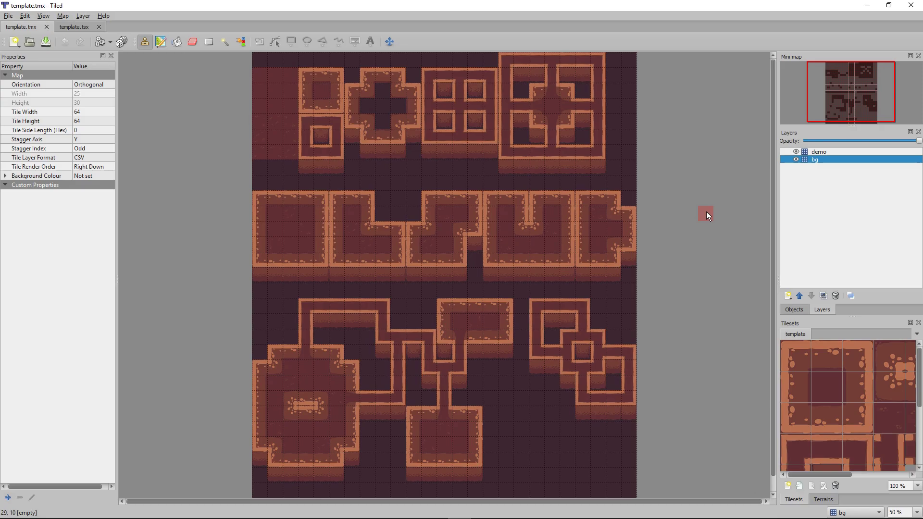
pyautogui.hotkey('alt', 'Tab')
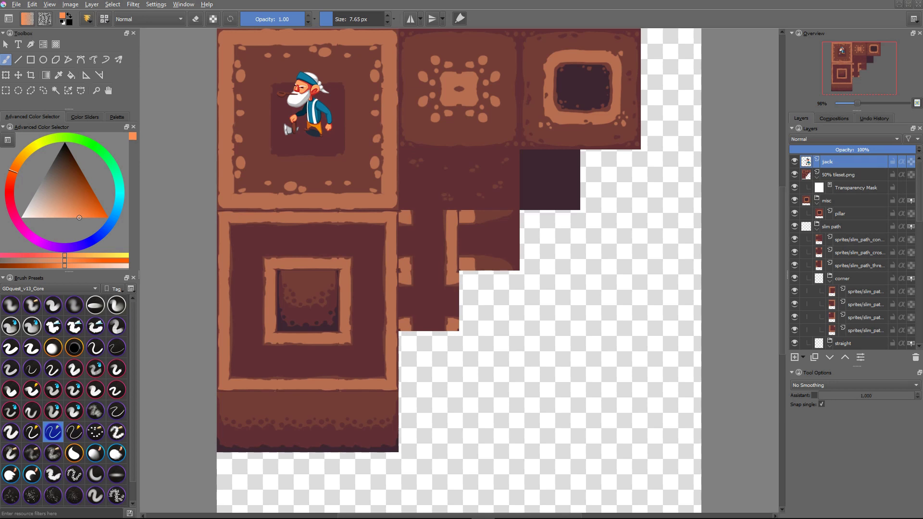
# In Krita, pick the flattened 50% tileset.png layer from the canvas, try moving it, and undo the move.
pyautogui.press('r')
pyautogui.click(555, 109)
pyautogui.press('t')
pyautogui.moveTo(566, 106); pyautogui.dragTo(589, 156)
pyautogui.hotkey('ctrl', 'z')
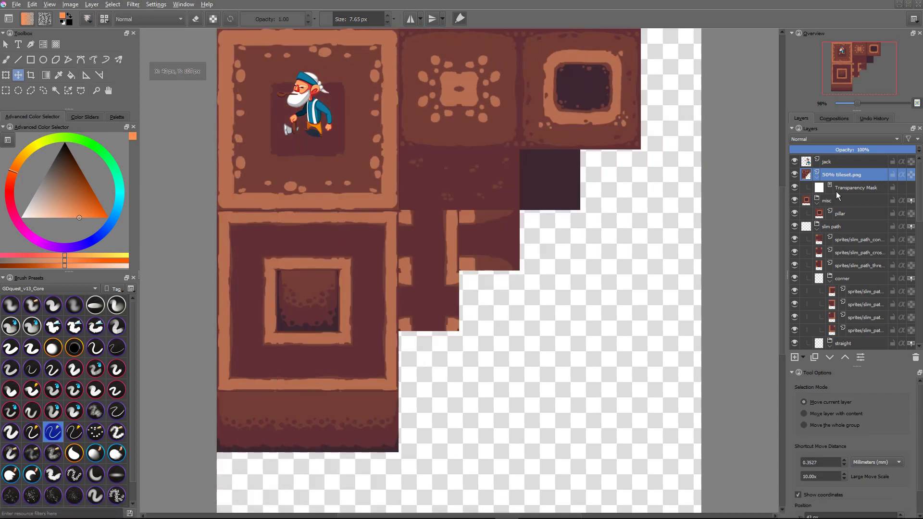
# Hide the 50% tileset.png layer and try moving and painting on one of the small corner sprites.
pyautogui.click(795, 175)
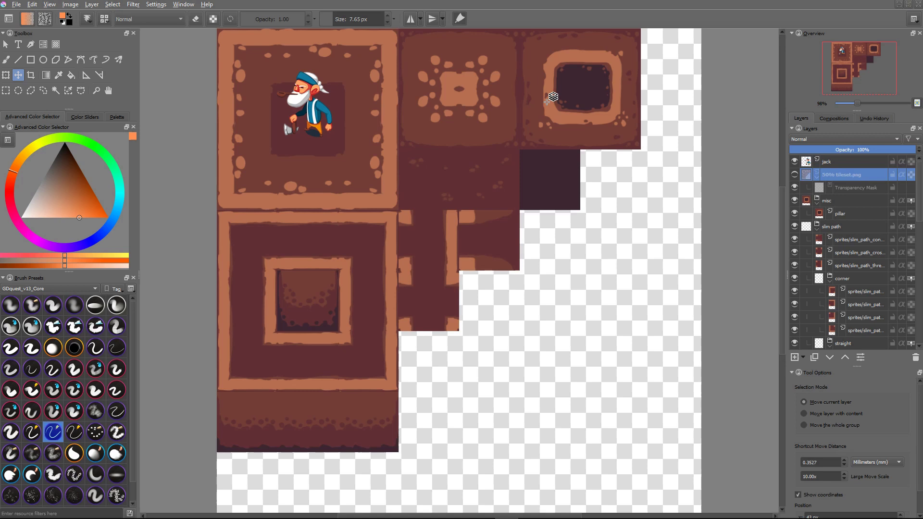
pyautogui.click(547, 102)
pyautogui.click(422, 111)
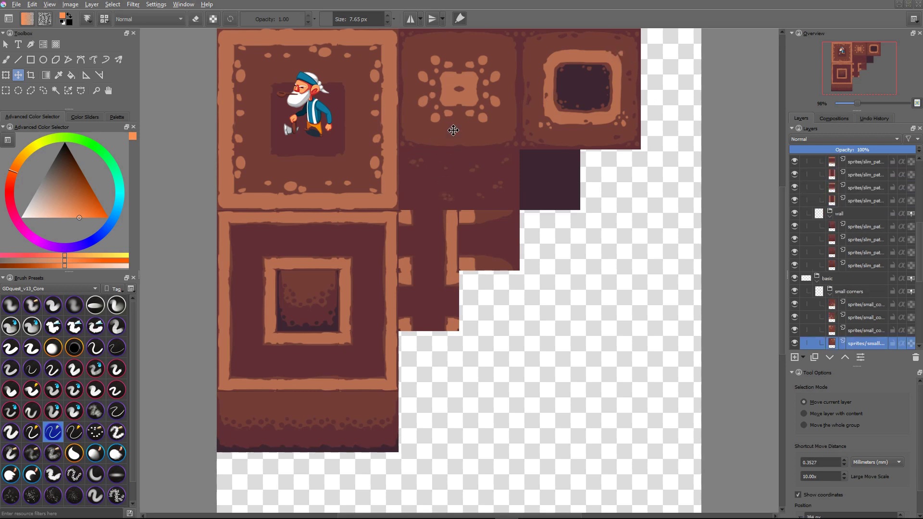
pyautogui.moveTo(454, 130); pyautogui.dragTo(464, 156)
pyautogui.hotkey('ctrl', 'z')
pyautogui.press('b')
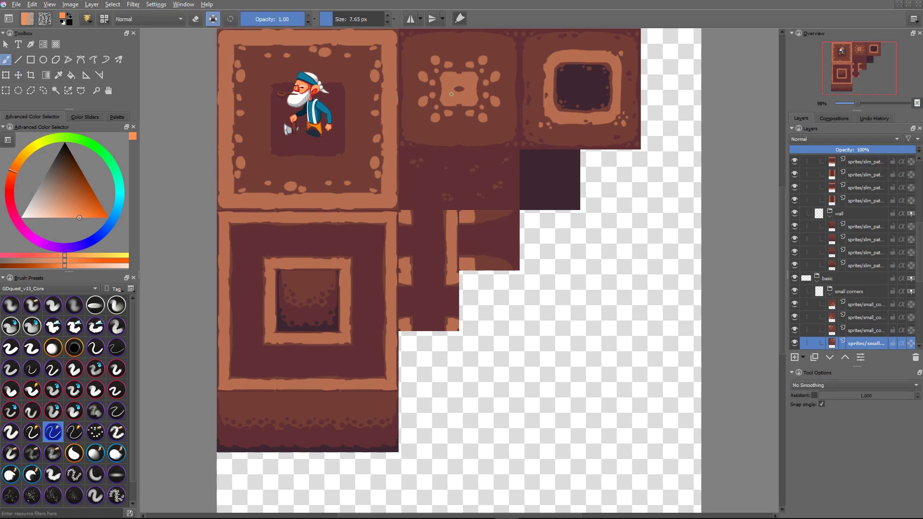
pyautogui.keyDown('shift'); pyautogui.moveTo(426, 92); pyautogui.dragTo(464, 94); pyautogui.keyUp('shift')
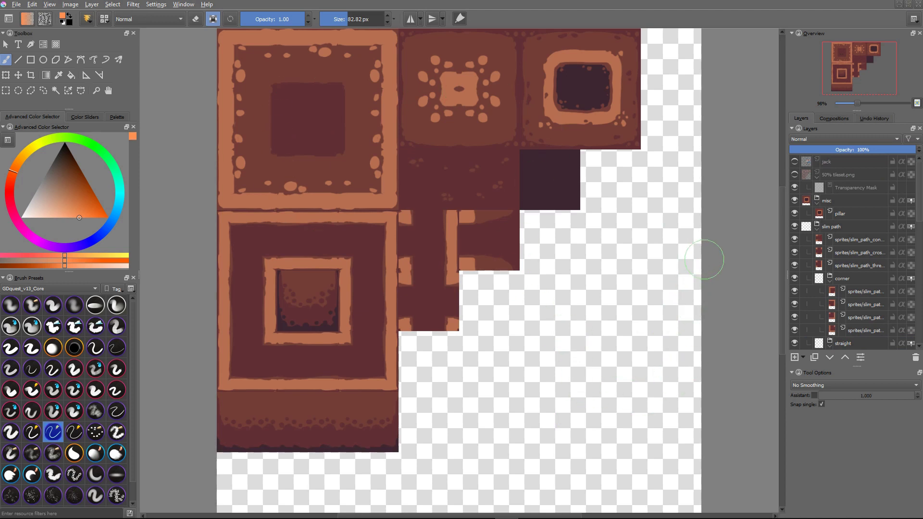
# Save a copy of the Krita template as a PNG image.
pyautogui.hotkey('ctrl', 'shift', 's')
pyautogui.click(159, 207)
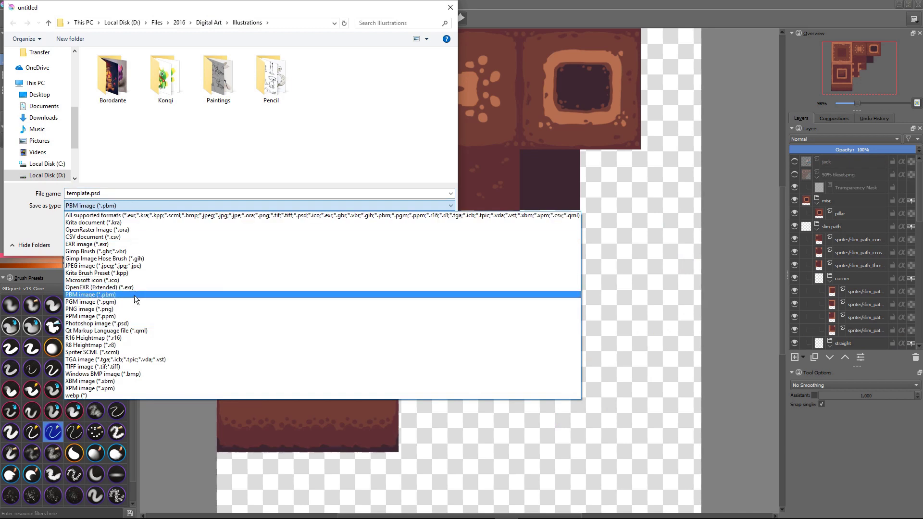
pyautogui.click(123, 309)
pyautogui.press('Return')
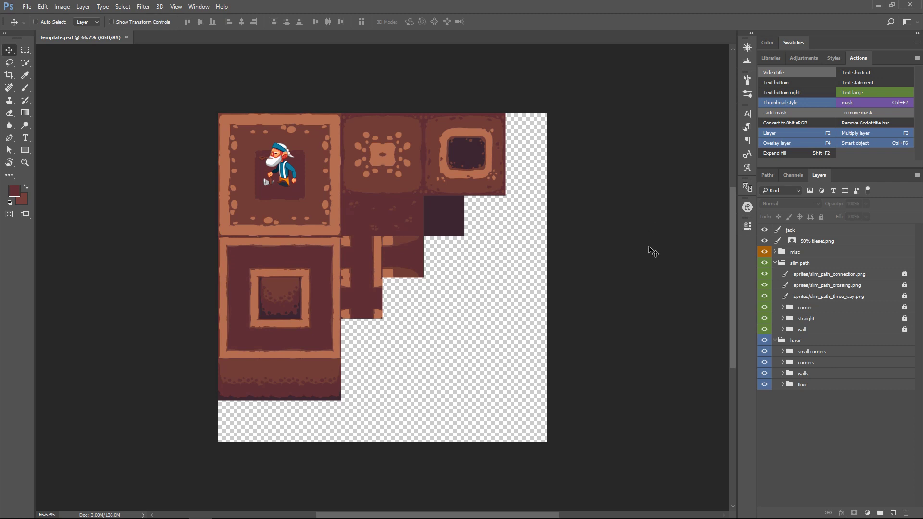
# In Photoshop, check whether Image Assets generation is enabled for template.psd.
pyautogui.keyDown('ctrl'); pyautogui.click(432, 269); pyautogui.keyUp('ctrl')
pyautogui.moveTo(446, 297); pyautogui.dragTo(533, 310)
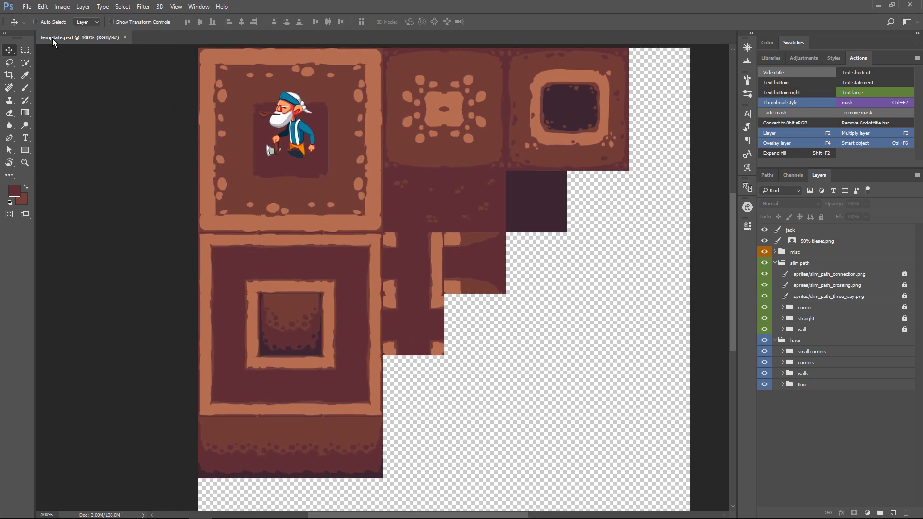
pyautogui.click(26, 7)
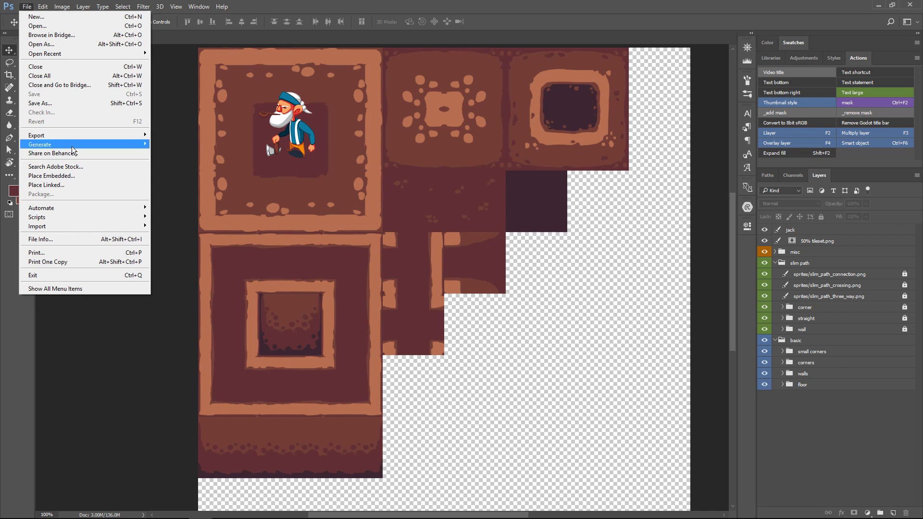
pyautogui.moveTo(58, 144)
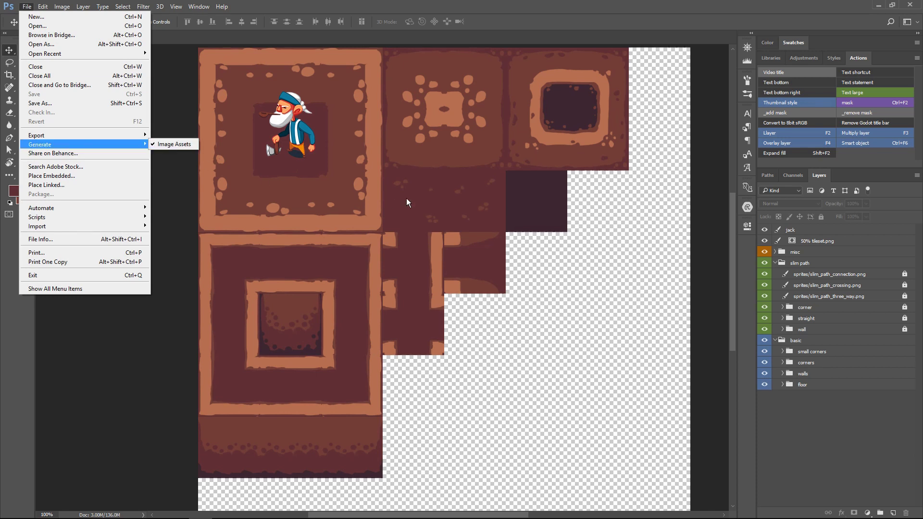
pyautogui.click(612, 315)
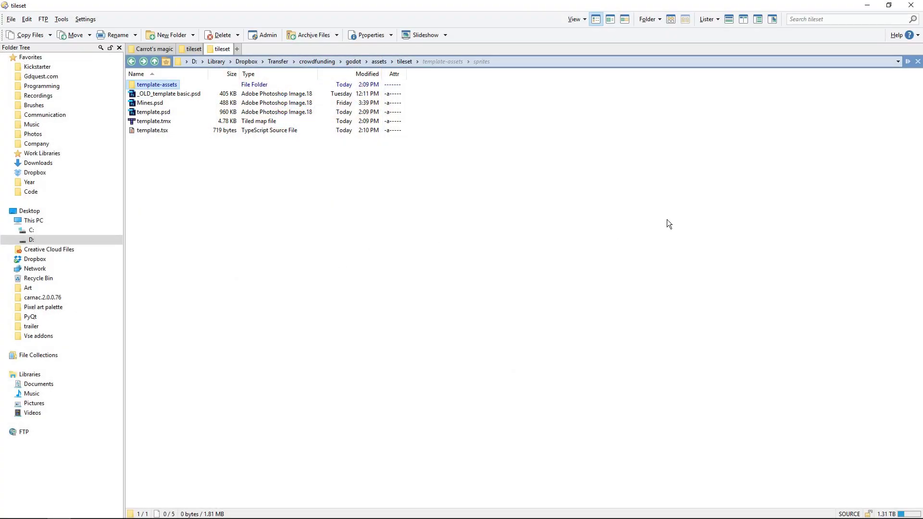
# In the file manager, open the template-assets folder and review the individual tile images in its sprites subfolder.
pyautogui.press('Return')
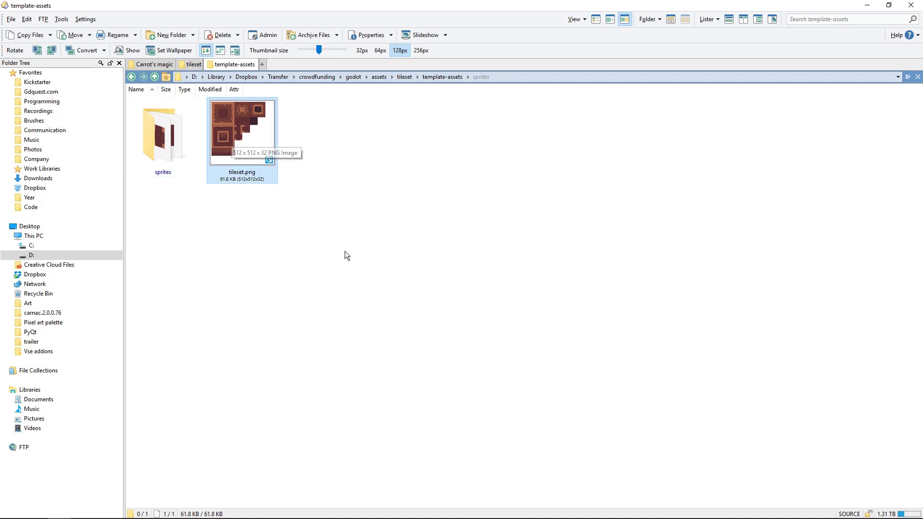
pyautogui.press('Left')
pyautogui.press('Return')
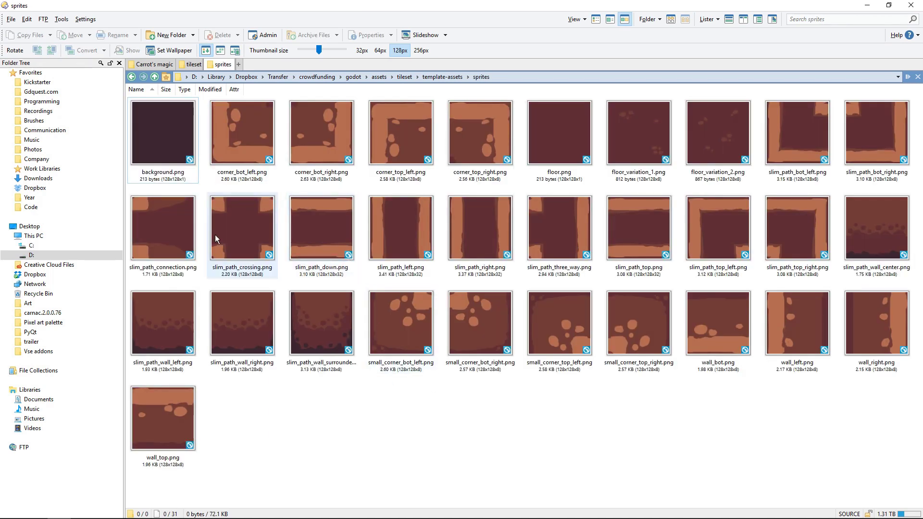
pyautogui.click(145, 135)
pyautogui.click(490, 460)
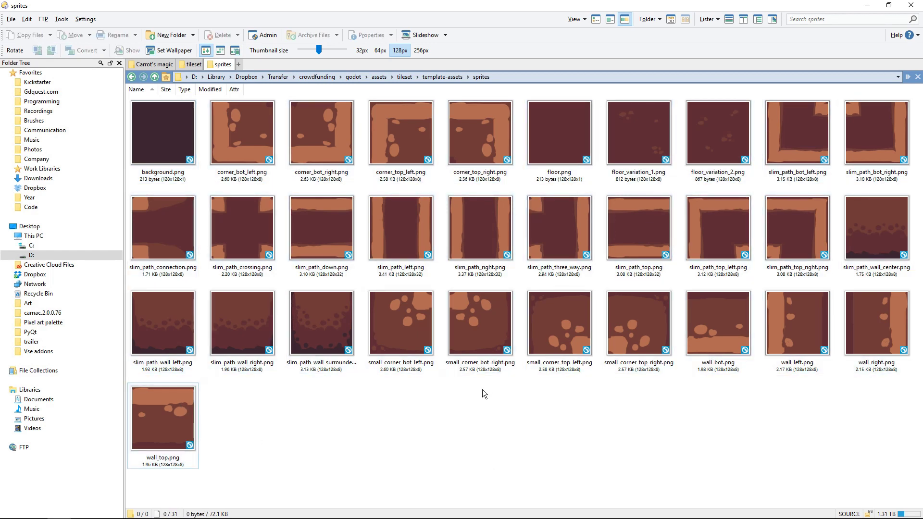
pyautogui.click(159, 134)
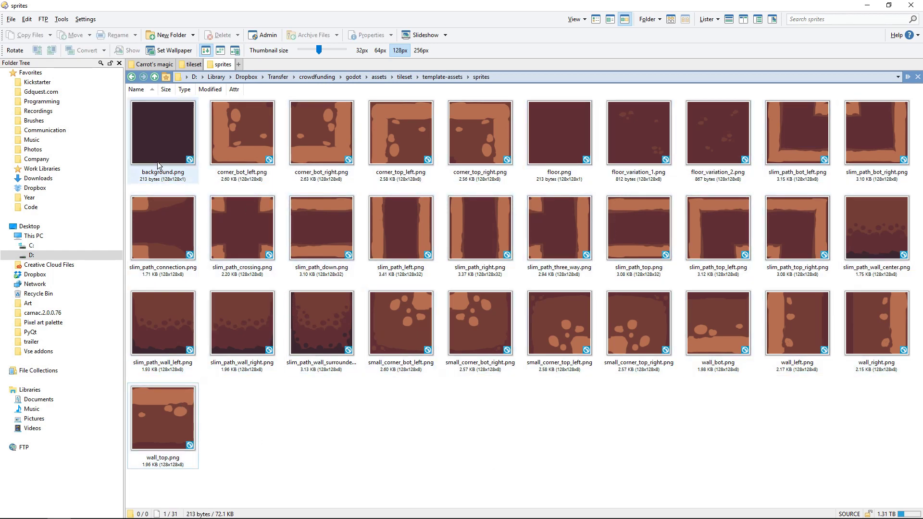
pyautogui.keyDown('shift'); pyautogui.click(195, 392); pyautogui.keyUp('shift')
# Go back through tileset.png in template-assets to the tileset folder and select template.tsx.
pyautogui.press('BackSpace')
pyautogui.click(232, 164)
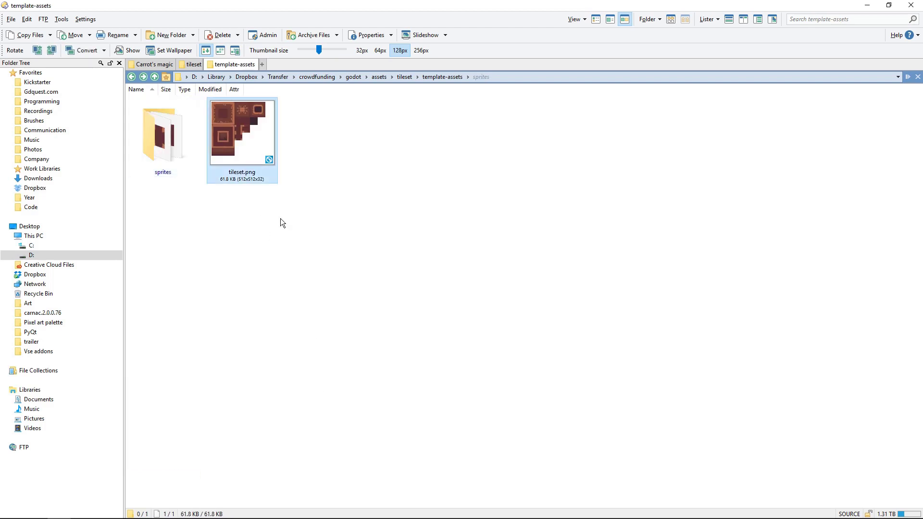
pyautogui.press('BackSpace')
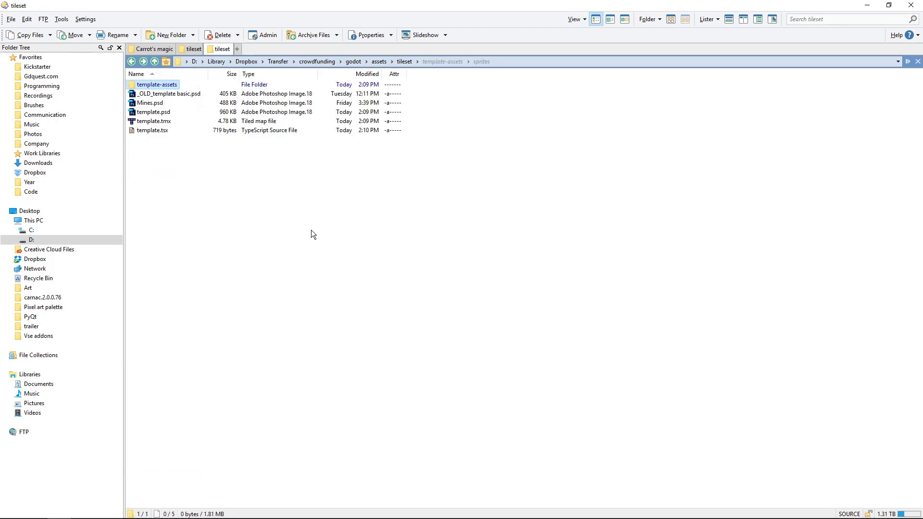
pyautogui.click(151, 133)
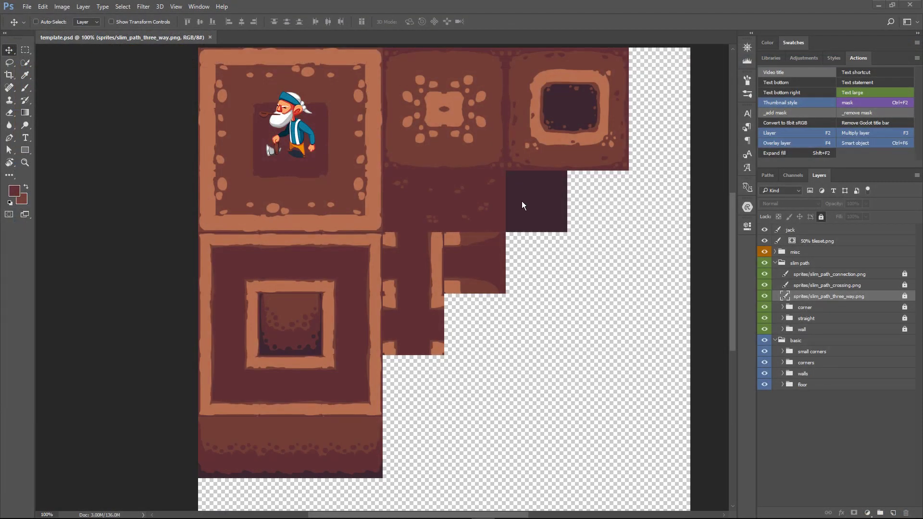
# In Photoshop, move the jack character onto the empty canvas area below the tiles and hide its layer.
pyautogui.keyDown('ctrl'); pyautogui.moveTo(299, 116); pyautogui.dragTo(577, 288); pyautogui.keyUp('ctrl')
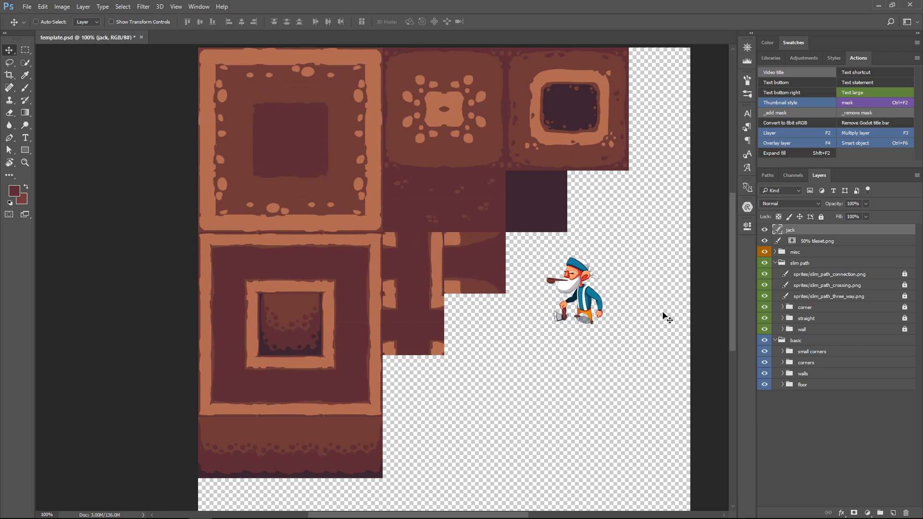
pyautogui.click(765, 230)
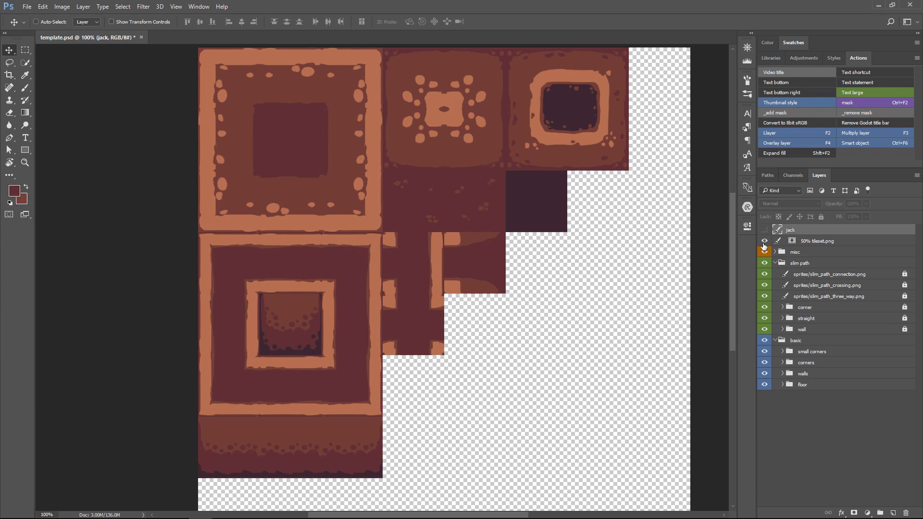
# Inspect the name of the 50% tileset.png layer without changing it, and hide the layer.
pyautogui.click(812, 243)
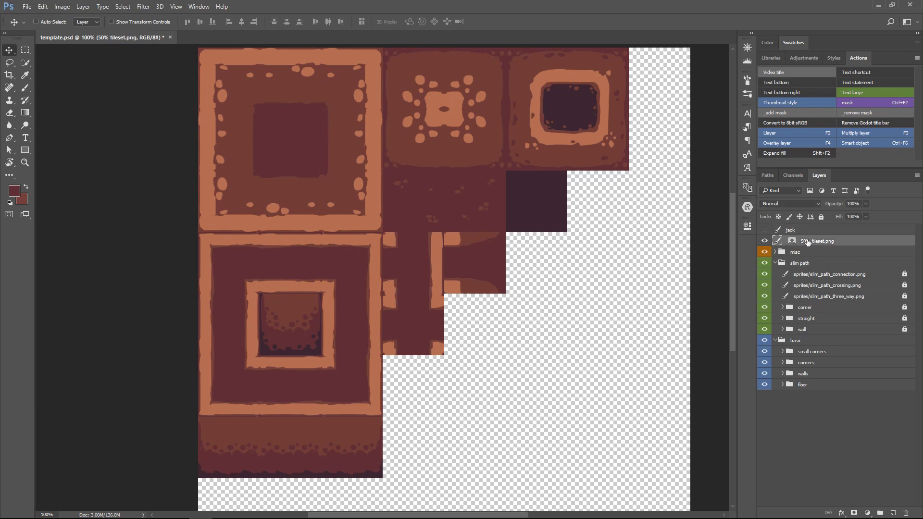
pyautogui.doubleClick(806, 242)
pyautogui.press('Escape')
pyautogui.press('space')
pyautogui.doubleClick(806, 242)
pyautogui.click(812, 243)
pyautogui.click(766, 242)
# Stamp all visible layers into a new layer directly above the misc group.
pyautogui.click(794, 252)
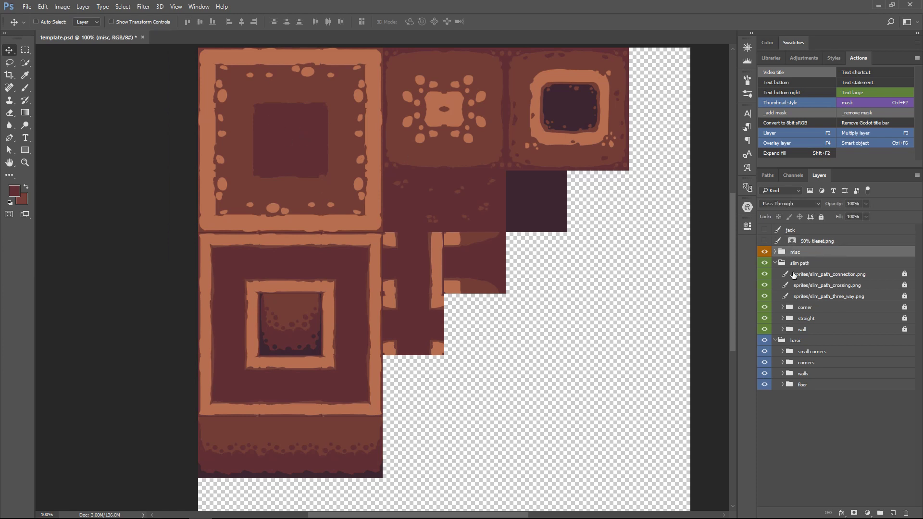
pyautogui.press('ctrl')
pyautogui.hotkey('ctrl', 'alt', 'shift', 'e')
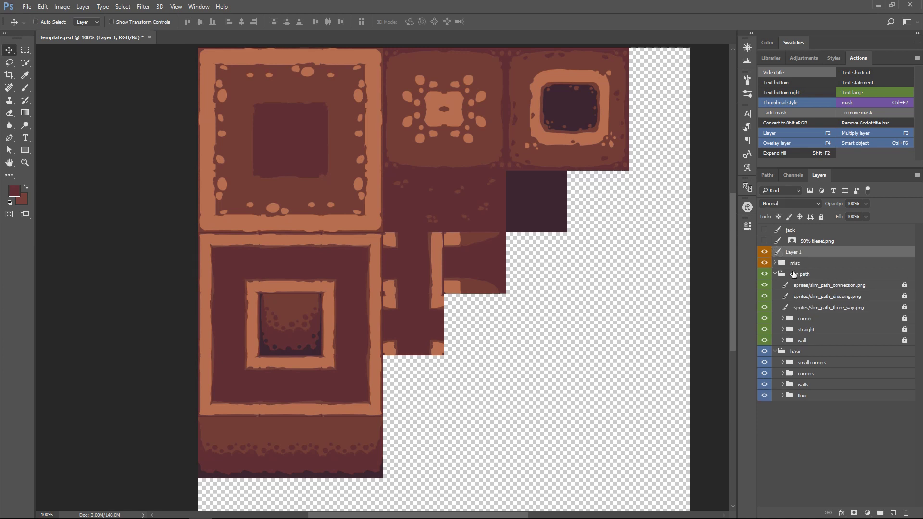
# Place the stamped layer above 50% tileset.png, show that layer, and merge down into it with the layer mask preserved.
pyautogui.moveTo(790, 253); pyautogui.dragTo(792, 240)
pyautogui.click(764, 253)
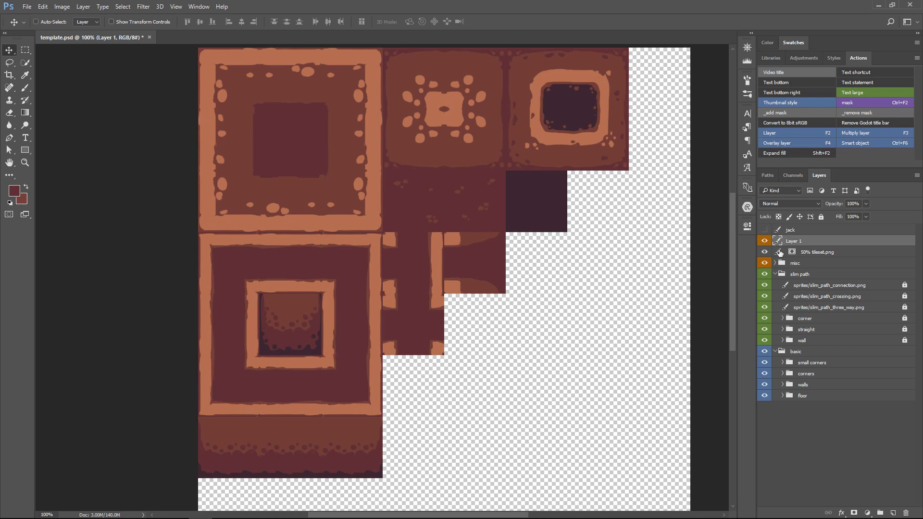
pyautogui.keyDown('shift'); pyautogui.click(808, 254); pyautogui.keyUp('shift')
pyautogui.hotkey('ctrl', 'e')
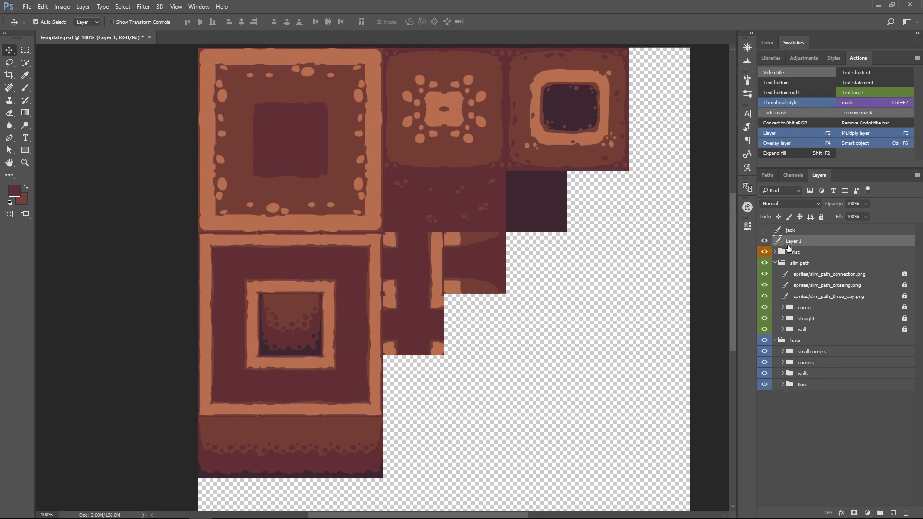
pyautogui.hotkey('ctrl', 'z')
pyautogui.click(806, 242)
pyautogui.hotkey('ctrl', 'e')
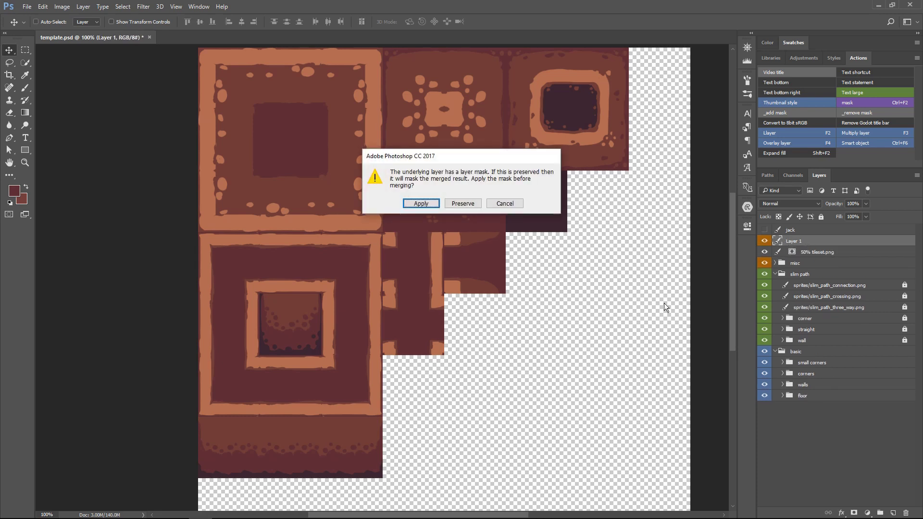
pyautogui.click(462, 204)
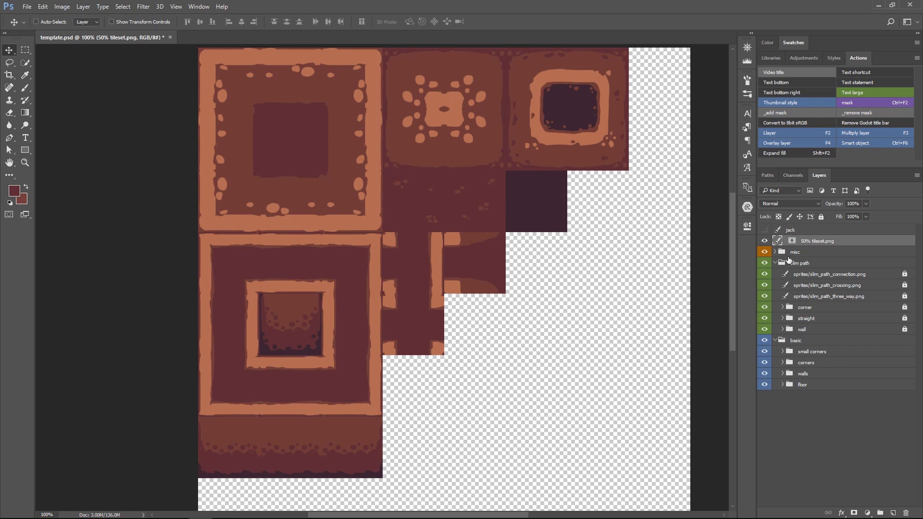
# Remove the mask from the 50% tileset.png layer and view the generated tileset.png from the template-assets folder.
pyautogui.hotkey('ctrl', 'F2')
pyautogui.hotkey('alt', 'Tab')
pyautogui.doubleClick(157, 85)
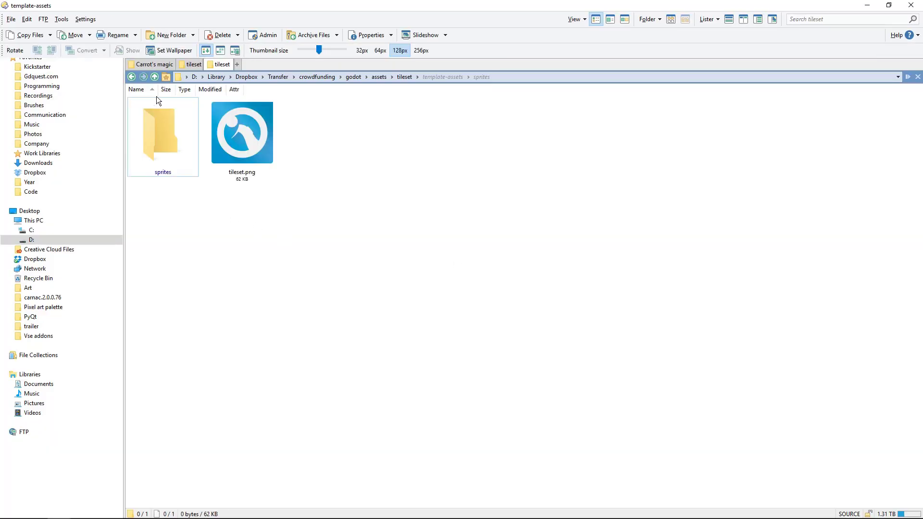
pyautogui.doubleClick(252, 134)
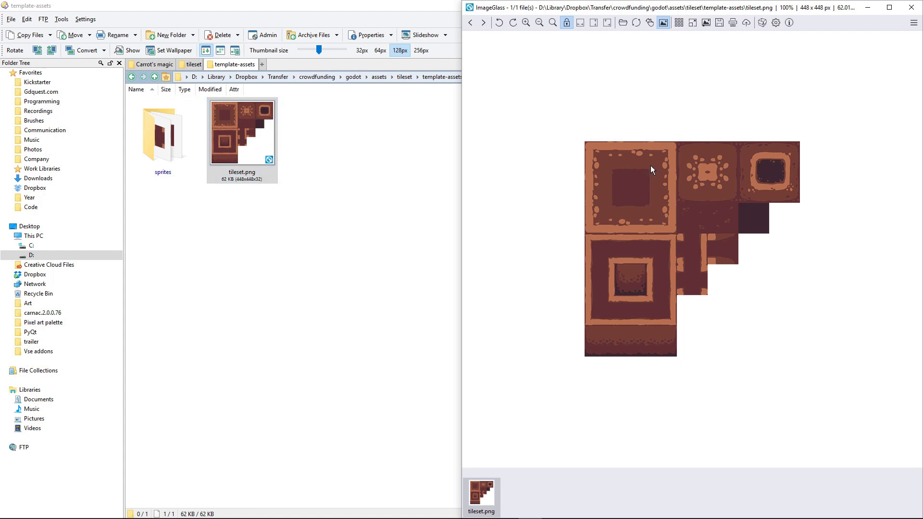
pyautogui.press('Escape')
# Return to the Photoshop template, and check the regenerated tileset.png in the file manager's template-assets folder.
pyautogui.hotkey('alt', 'Tab')
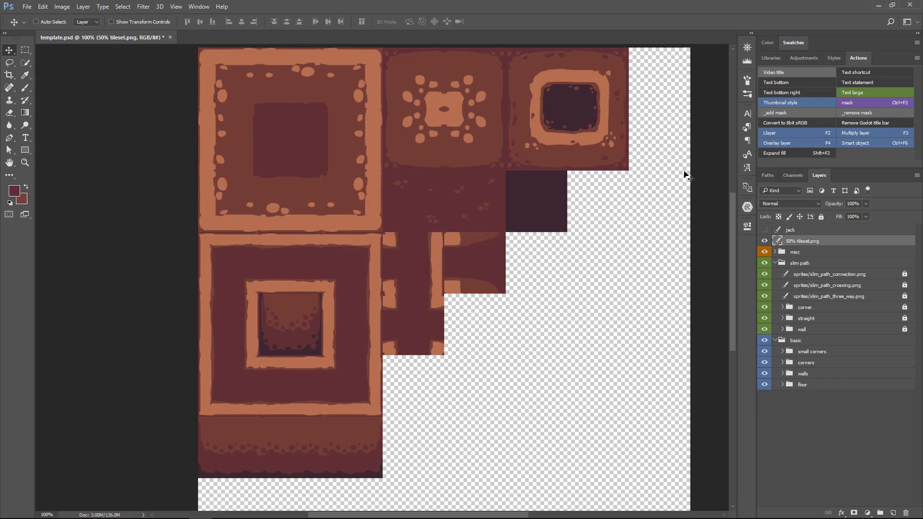
pyautogui.hotkey('alt', 'Tab')
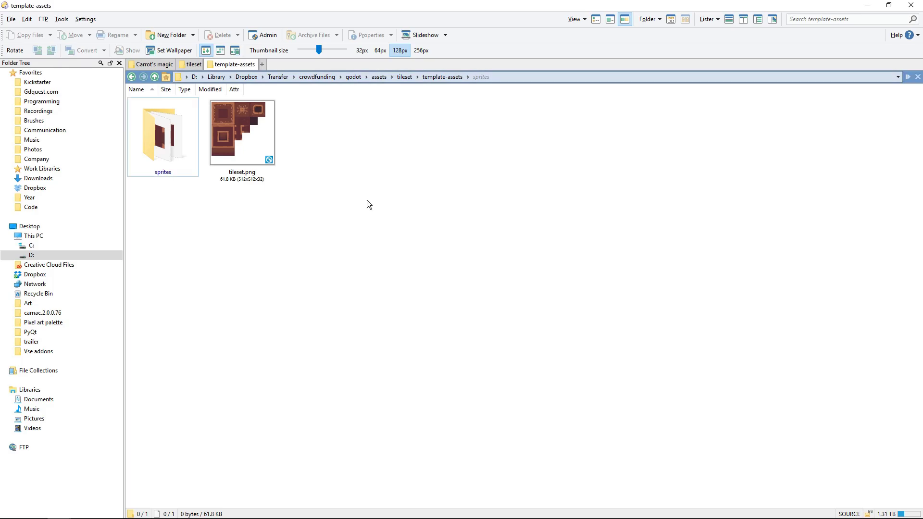
pyautogui.click(224, 173)
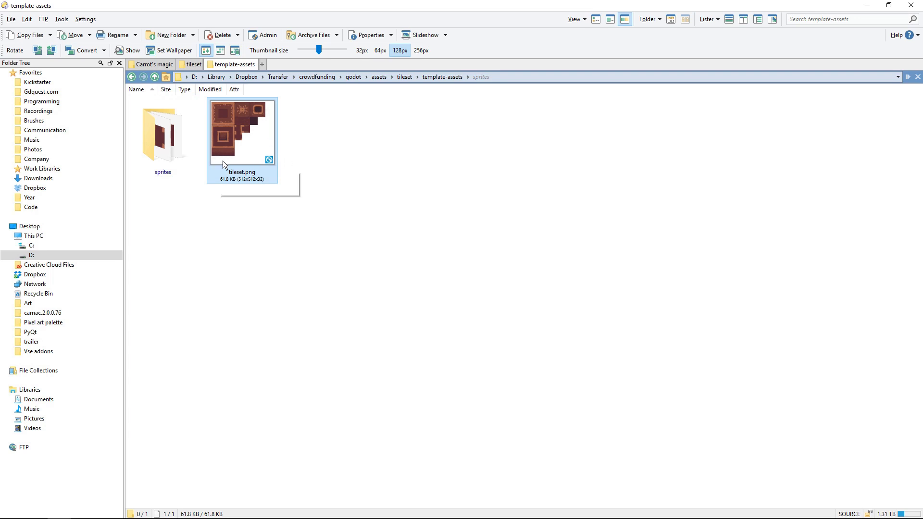
# Switch to the template.tmx map in Tiled, try painting a short stretch of terrain on the demo layer, and undo it.
pyautogui.hotkey('alt', 'Tab')
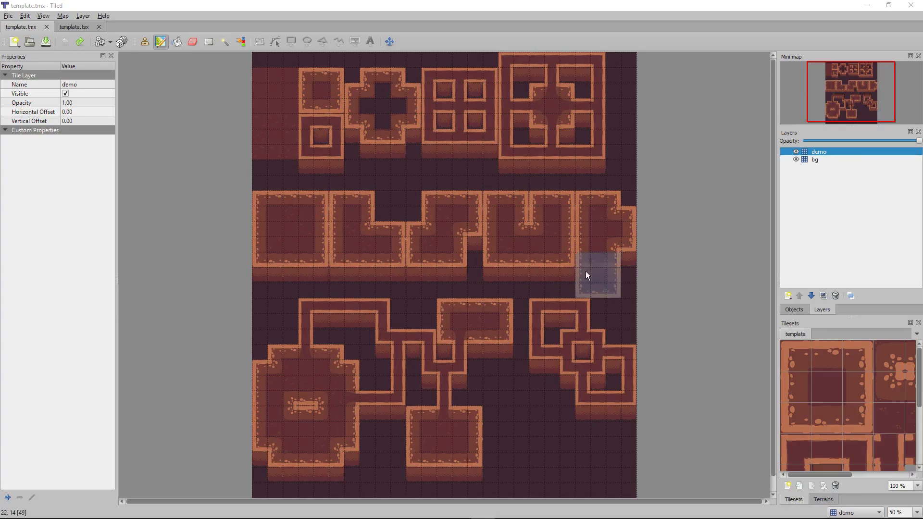
pyautogui.moveTo(353, 237)
pyautogui.mouseDown()
pyautogui.moveTo(377, 235)
pyautogui.moveTo(384, 207)
pyautogui.moveTo(358, 207)
pyautogui.moveTo(372, 252)
pyautogui.moveTo(423, 243)
pyautogui.mouseUp()
pyautogui.hotkey('ctrl', 'z')
pyautogui.hotkey('ctrl', 'z')
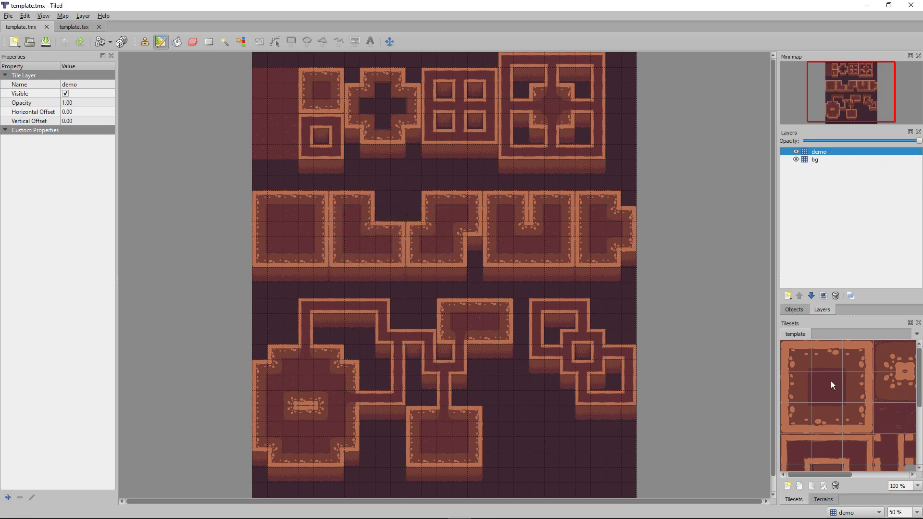
# Examine the mines terrain and its tile assignments in the template.tsx tileset, ending back on the template.tmx map.
pyautogui.click(815, 502)
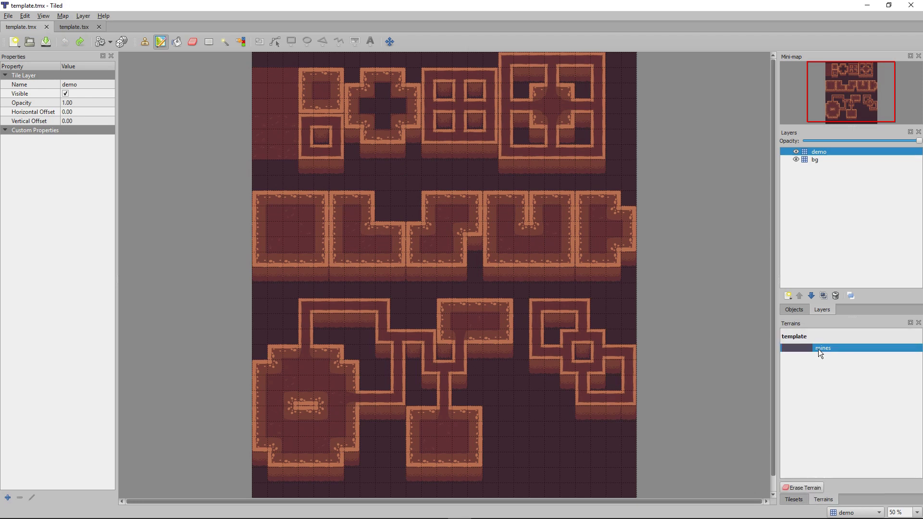
pyautogui.click(82, 27)
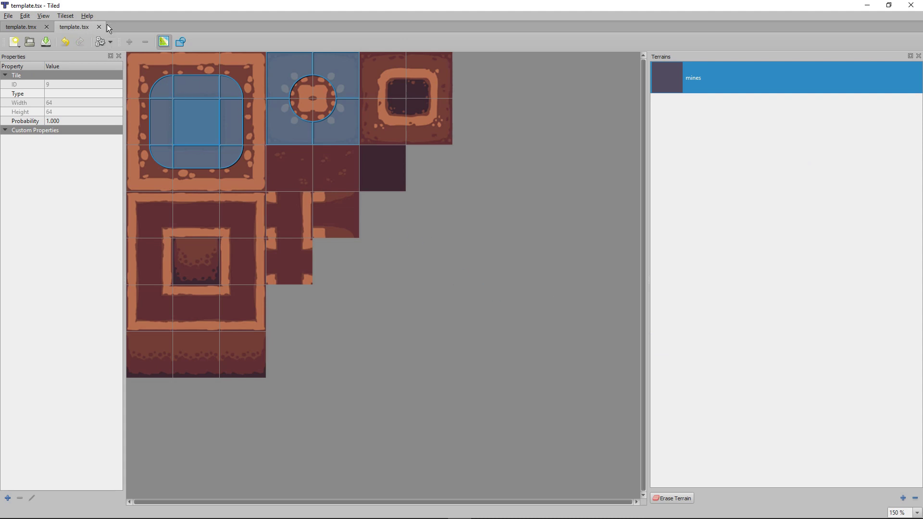
pyautogui.click(21, 27)
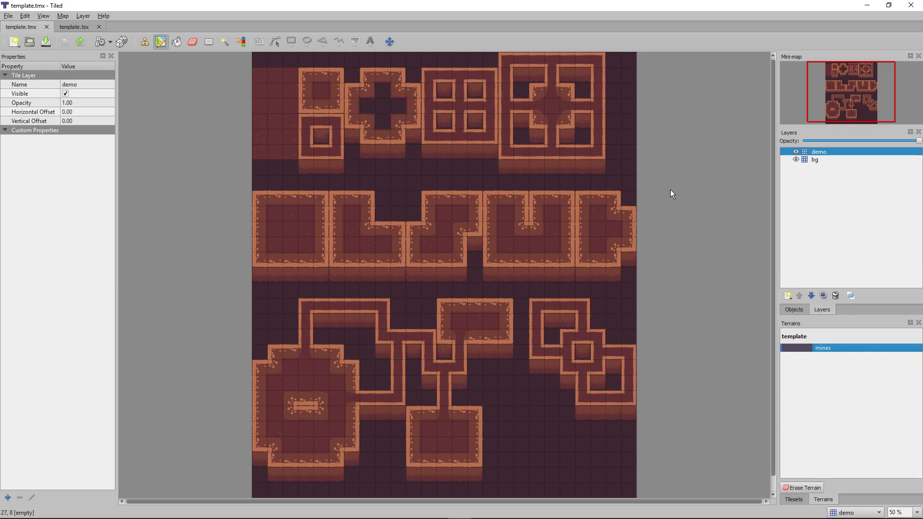
# Switch to the file manager and locate the template.tmx and template.tsx files in the tileset folder.
pyautogui.hotkey('alt', 'Tab')
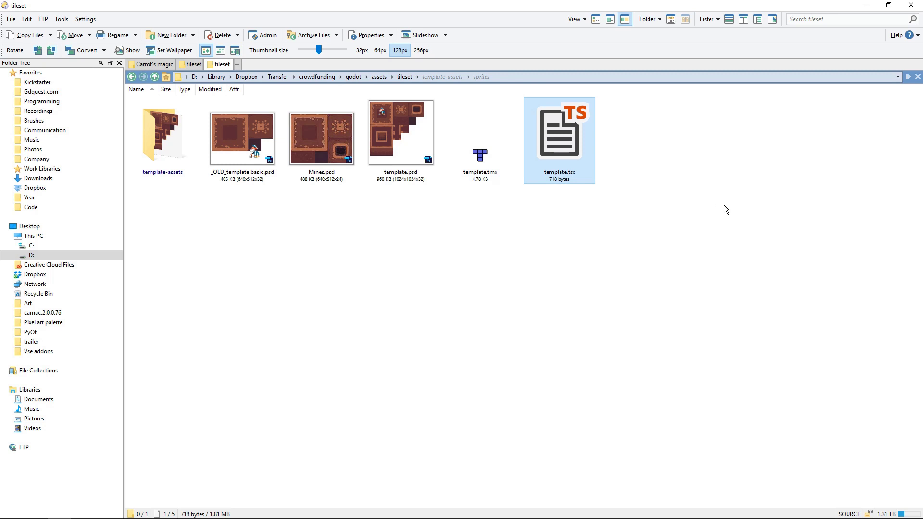
pyautogui.click(479, 164)
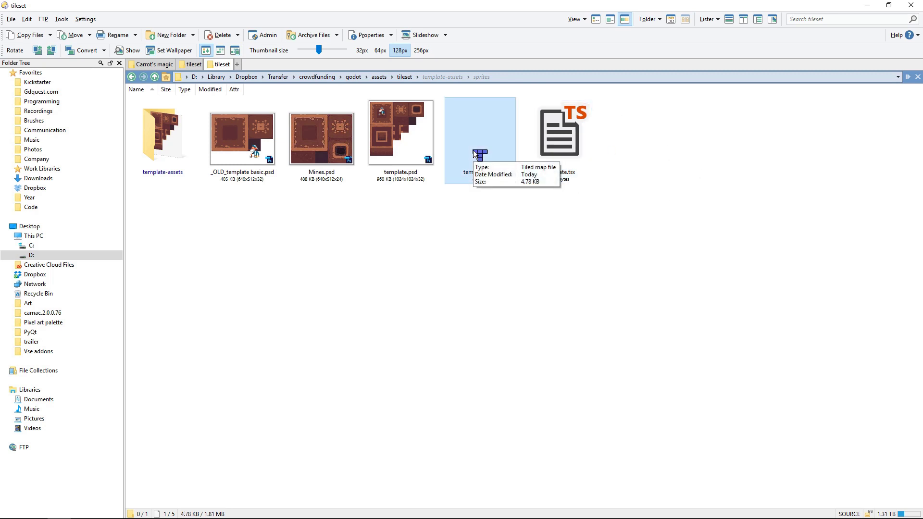
pyautogui.click(551, 128)
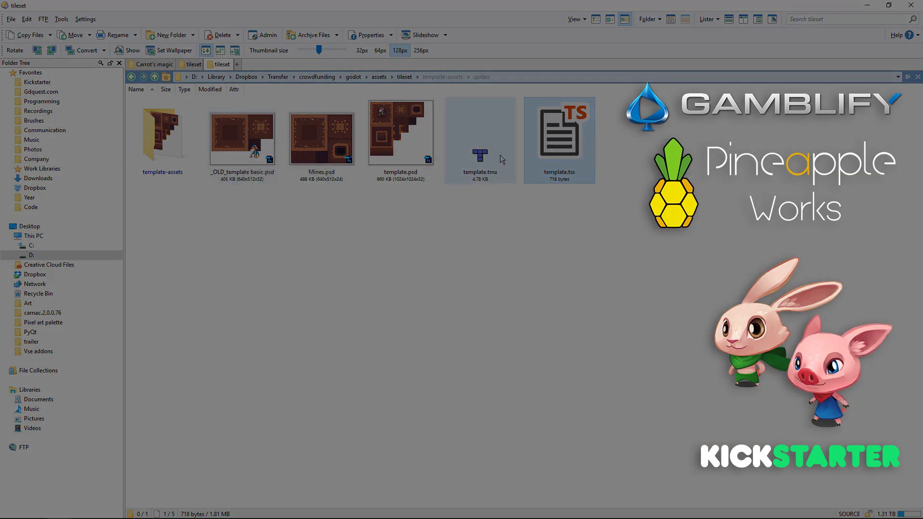
pyautogui.click(501, 159)
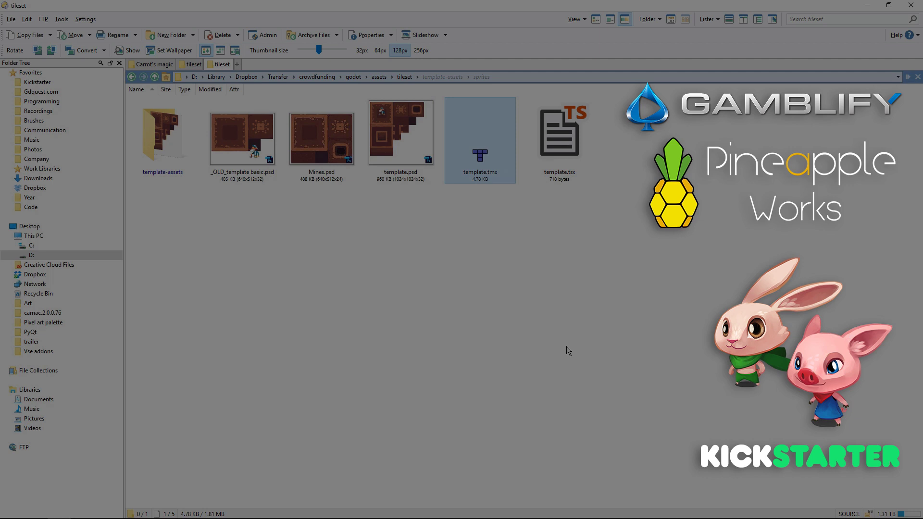